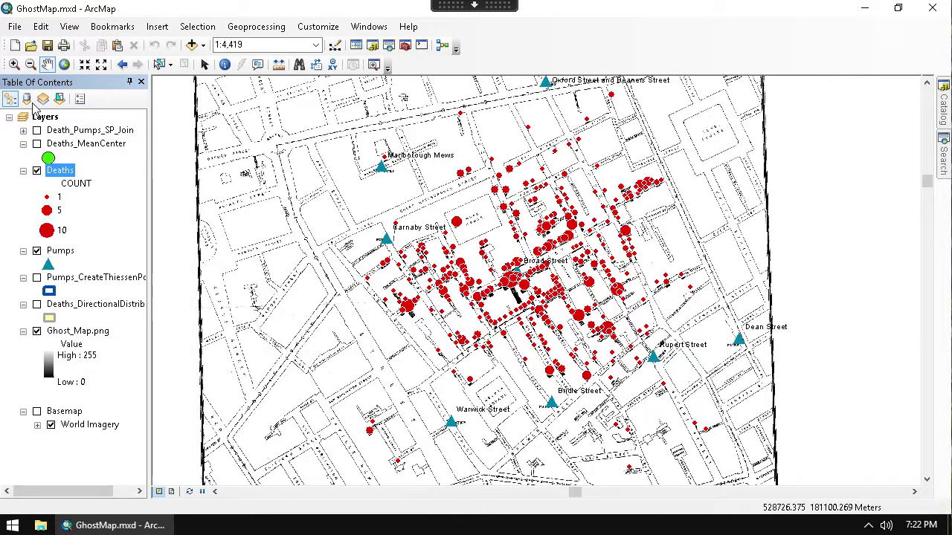
Switch the Table of Contents to List By Source to group layers by data source
{"action": "left_click", "coordinate": [27, 98]}
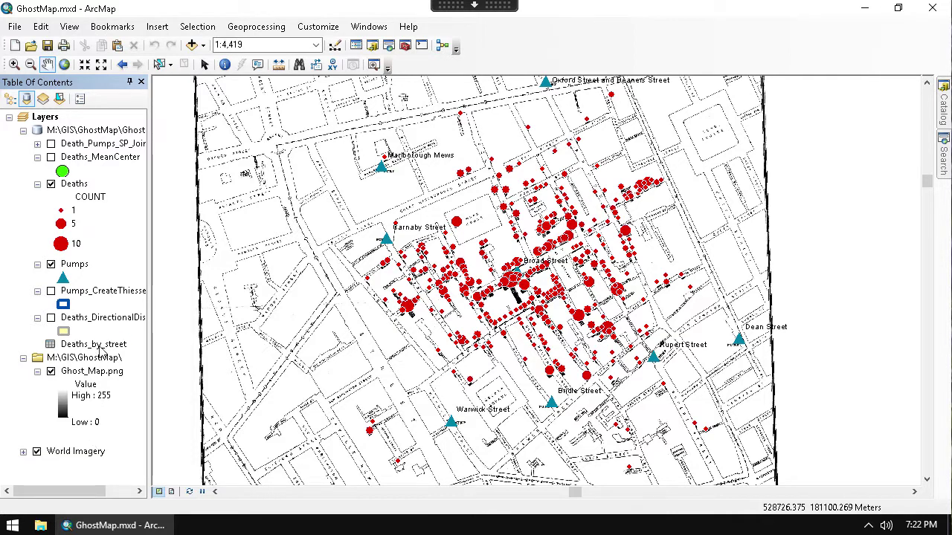
{"action": "left_click", "coordinate": [101, 347]}
{"action": "right_click", "coordinate": [99, 346]}
{"action": "left_click", "coordinate": [142, 355]}
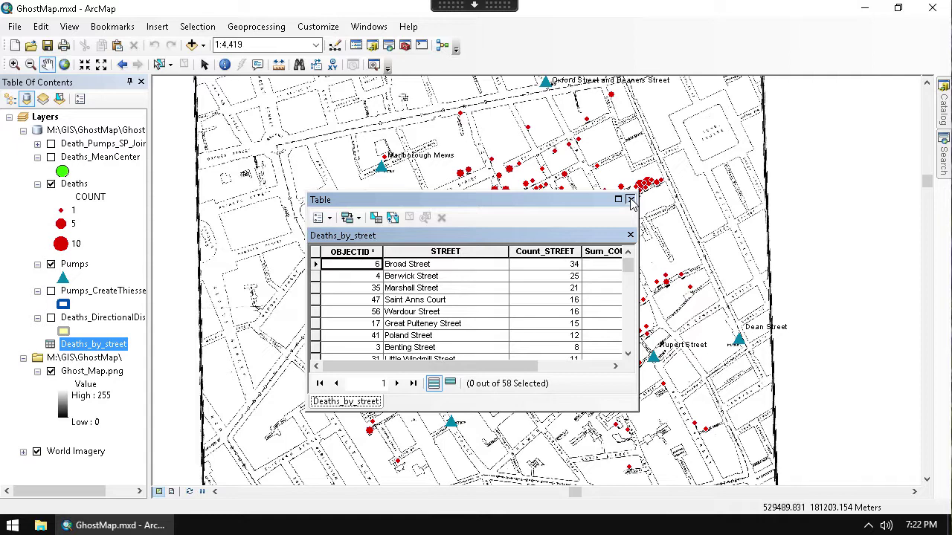
{"action": "left_click", "coordinate": [629, 201]}
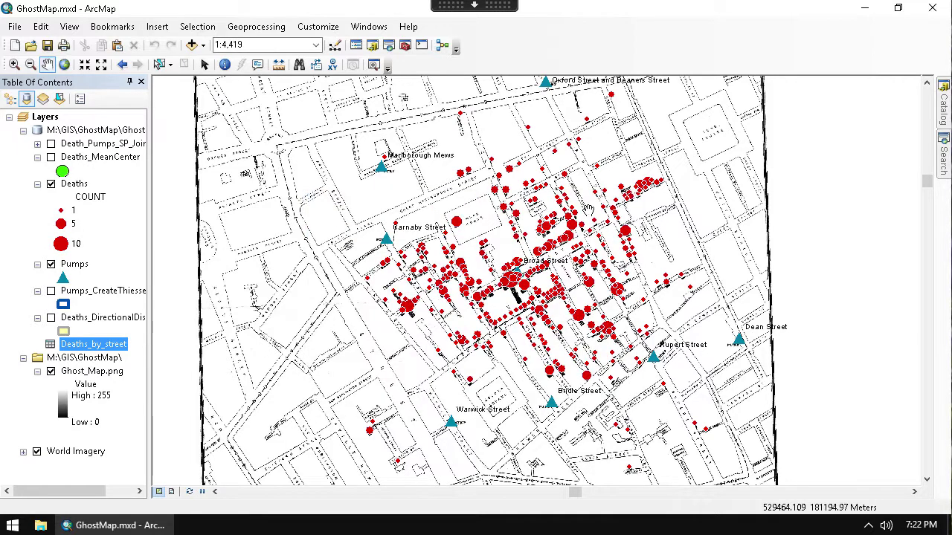
{"action": "left_click", "coordinate": [51, 292]}
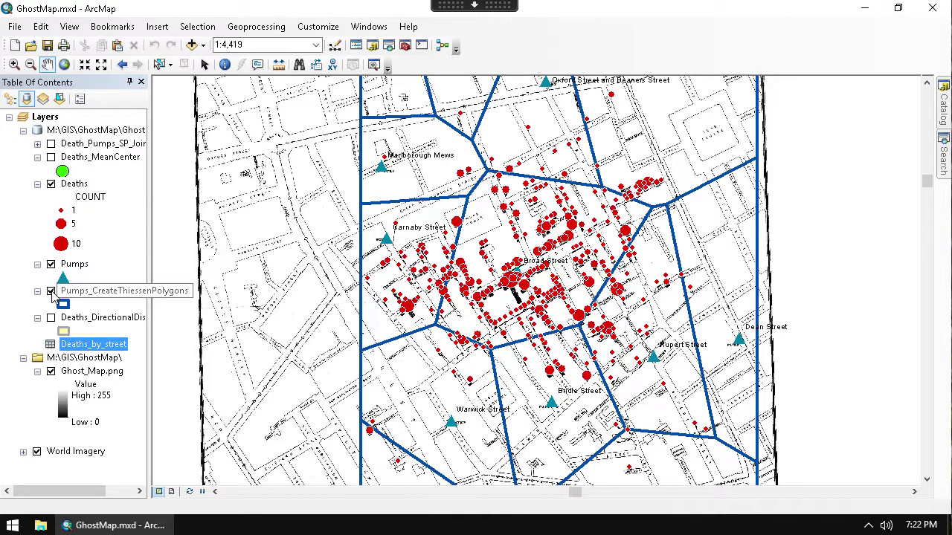
{"action": "left_click", "coordinate": [51, 292]}
{"action": "left_click", "coordinate": [51, 318]}
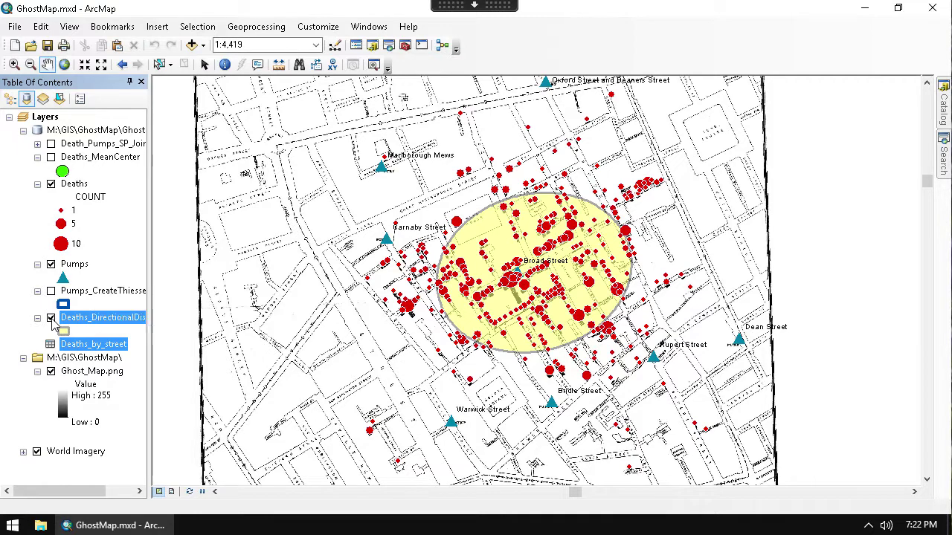
{"action": "left_click", "coordinate": [50, 318]}
{"action": "left_click", "coordinate": [52, 160]}
{"action": "left_click", "coordinate": [52, 159]}
{"action": "left_click", "coordinate": [51, 159]}
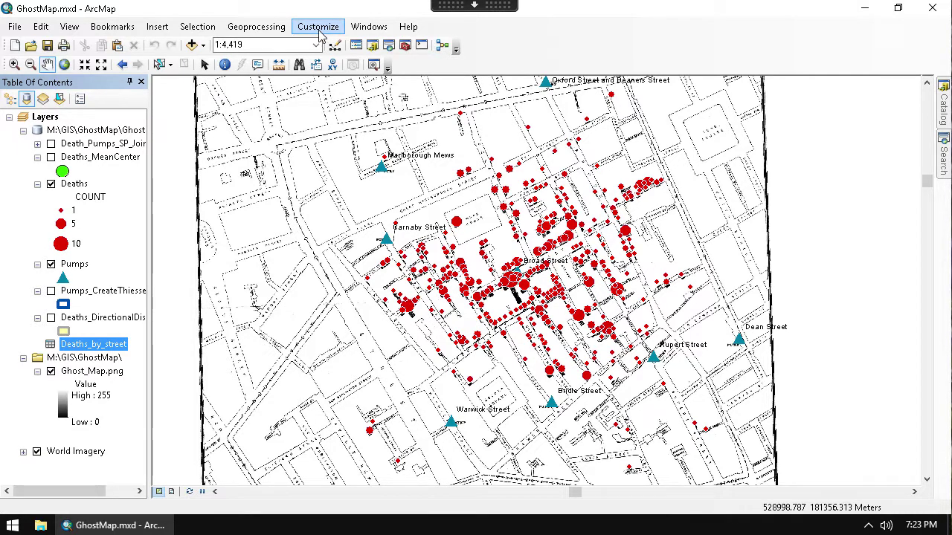
{"action": "left_click", "coordinate": [255, 29]}
Turn on the Spatial Analyst extension in Customize > Extensions
{"action": "left_click", "coordinate": [321, 28]}
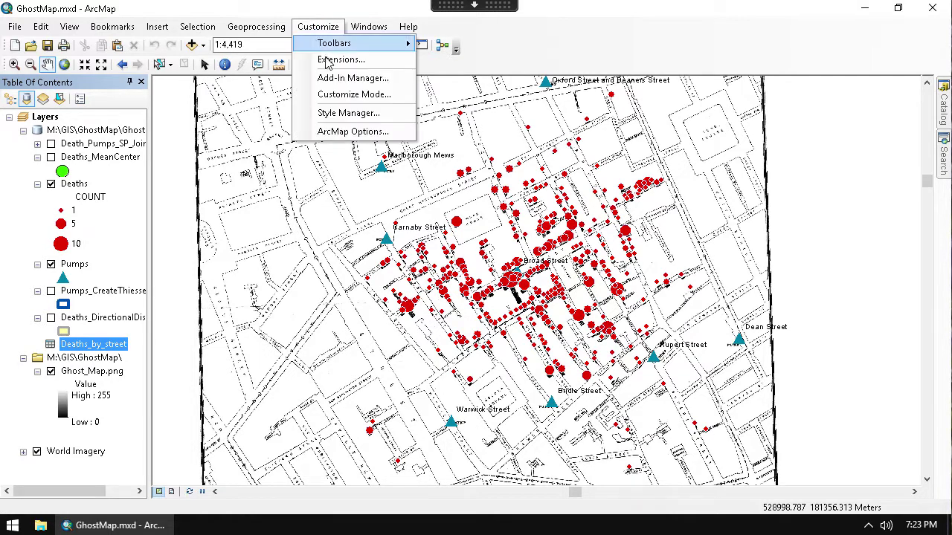
{"action": "left_click", "coordinate": [327, 61]}
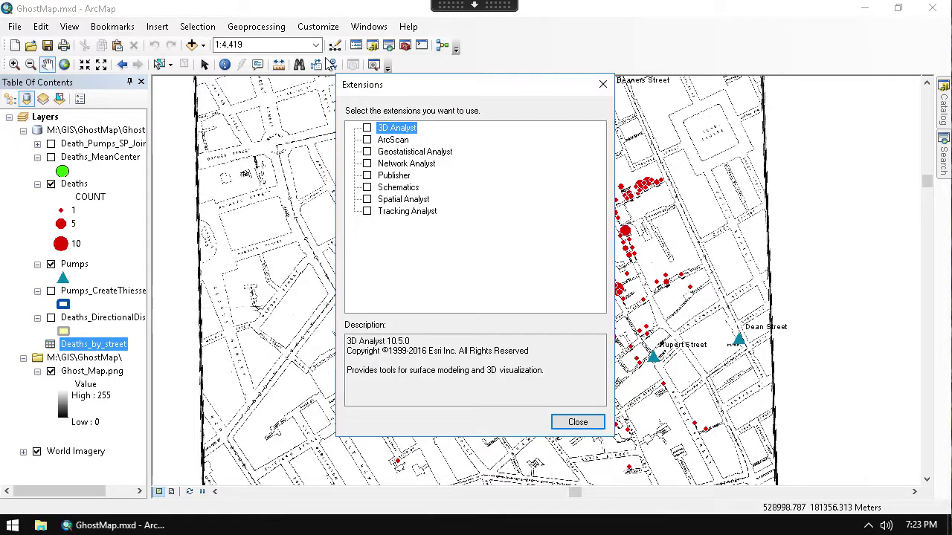
{"action": "left_click", "coordinate": [367, 199]}
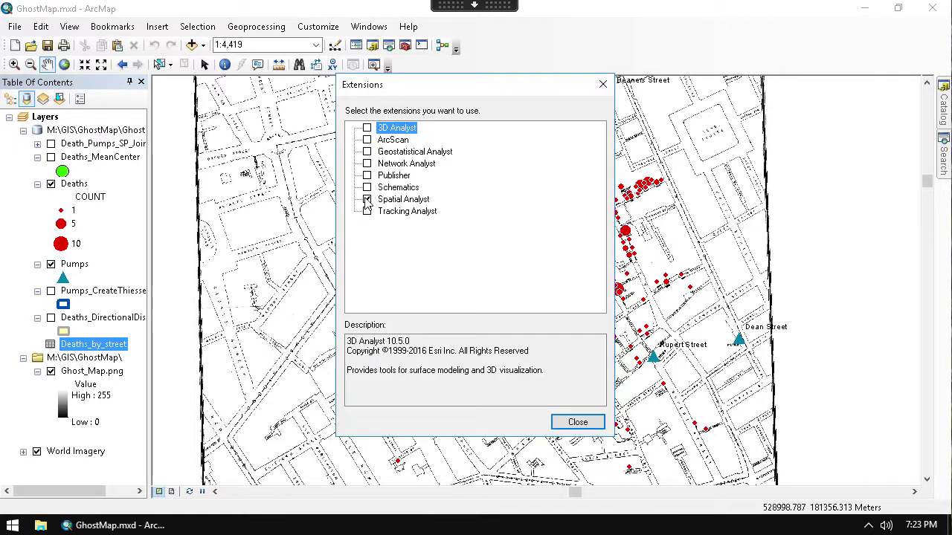
{"action": "left_click", "coordinate": [578, 422]}
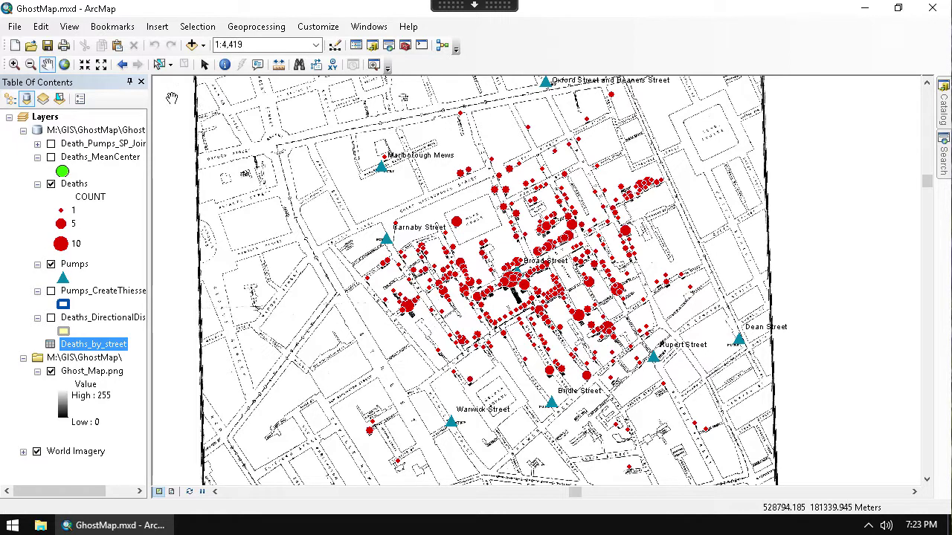
Zoom in on the workhouse, return to the previous extent, and open ArcToolbox
{"action": "left_click", "coordinate": [14, 64]}
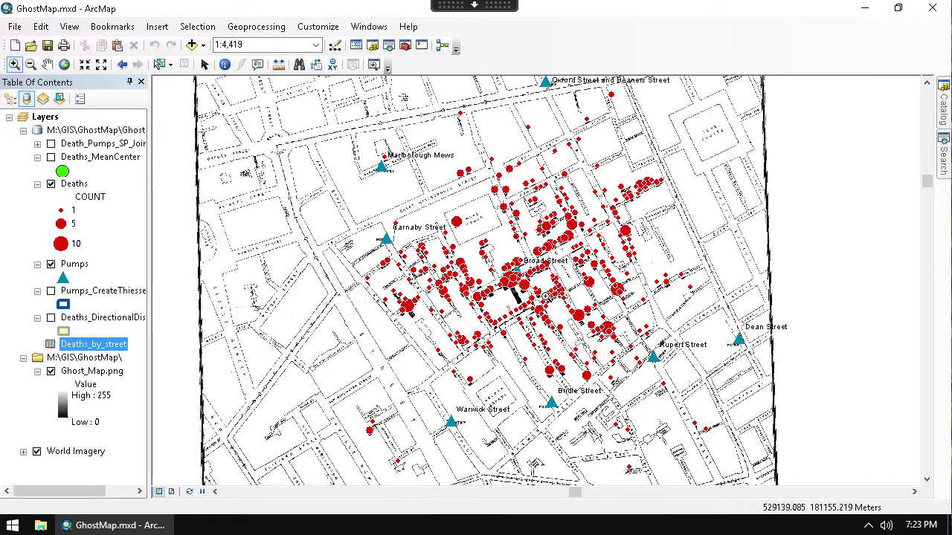
{"action": "left_click_drag", "start_coordinate": [520, 276], "coordinate": [430, 213]}
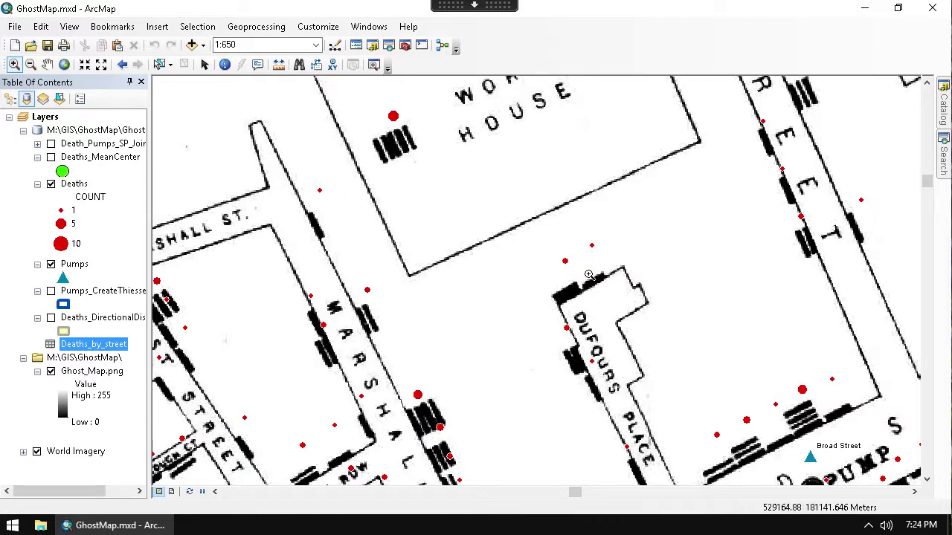
{"action": "left_click", "coordinate": [122, 65]}
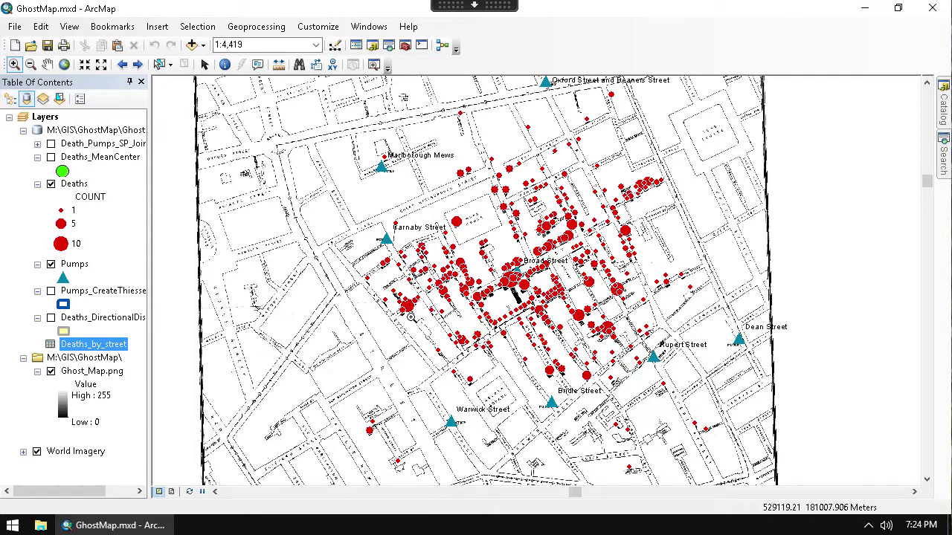
{"action": "left_click", "coordinate": [405, 46]}
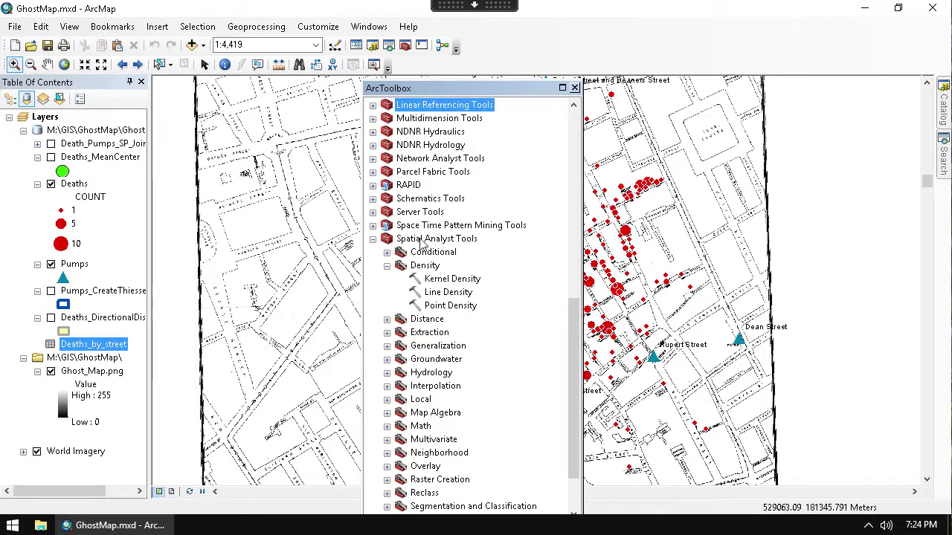
Open Spatial Analyst's Kernel Density tool with its help panel and list the input layers
{"action": "left_click", "coordinate": [424, 267]}
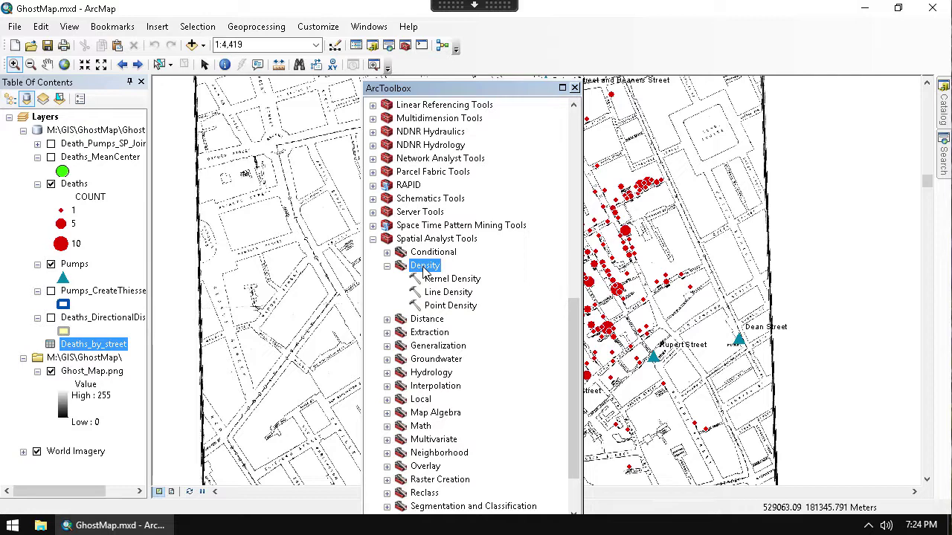
{"action": "left_click", "coordinate": [454, 280]}
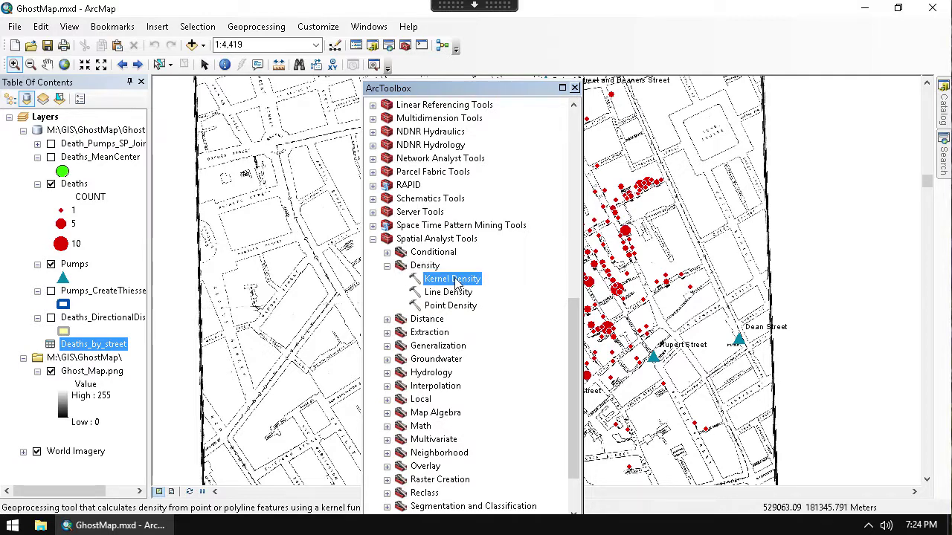
{"action": "double_click", "coordinate": [452, 278]}
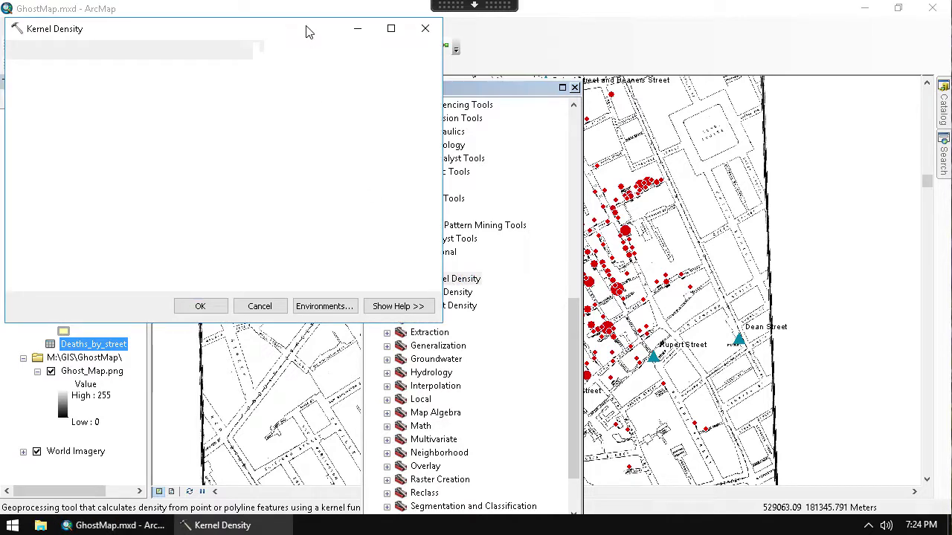
{"action": "left_click_drag", "start_coordinate": [306, 29], "coordinate": [498, 85]}
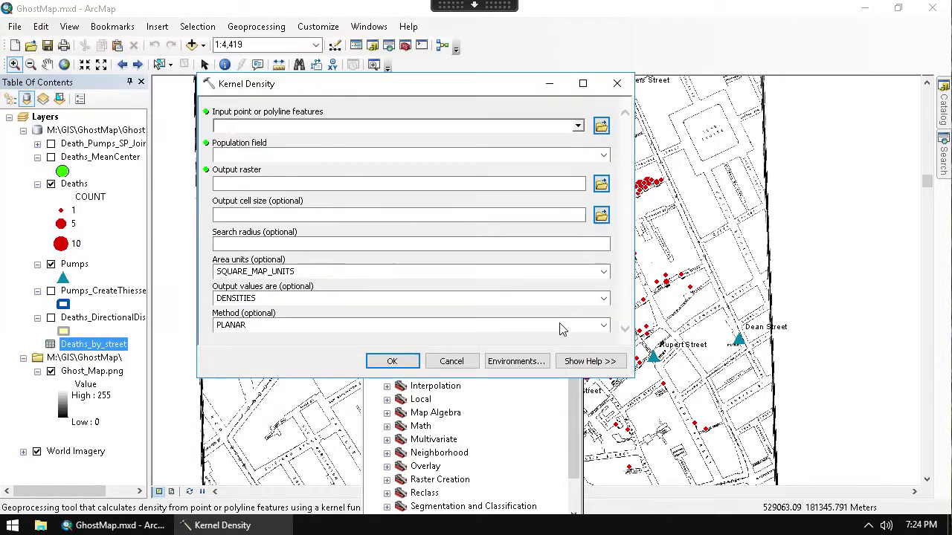
{"action": "left_click", "coordinate": [595, 362]}
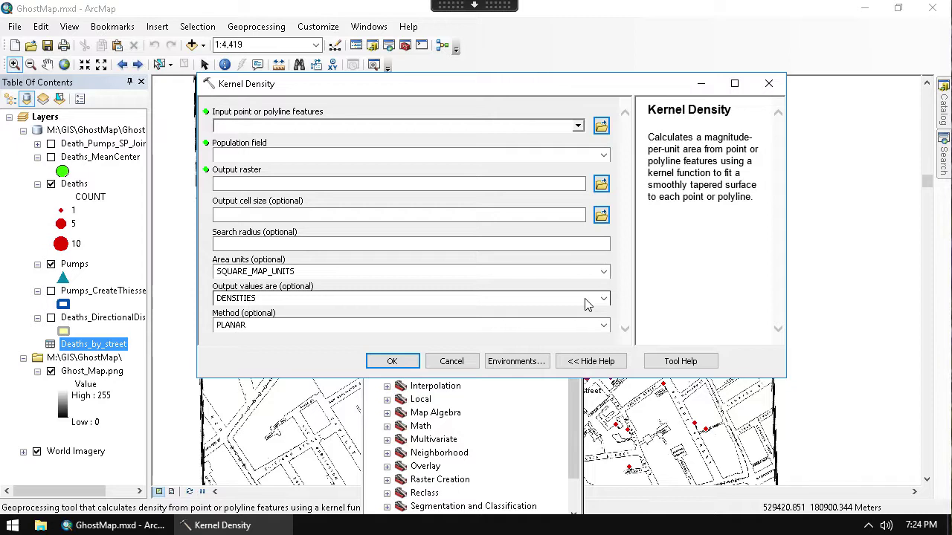
{"action": "left_click", "coordinate": [578, 125]}
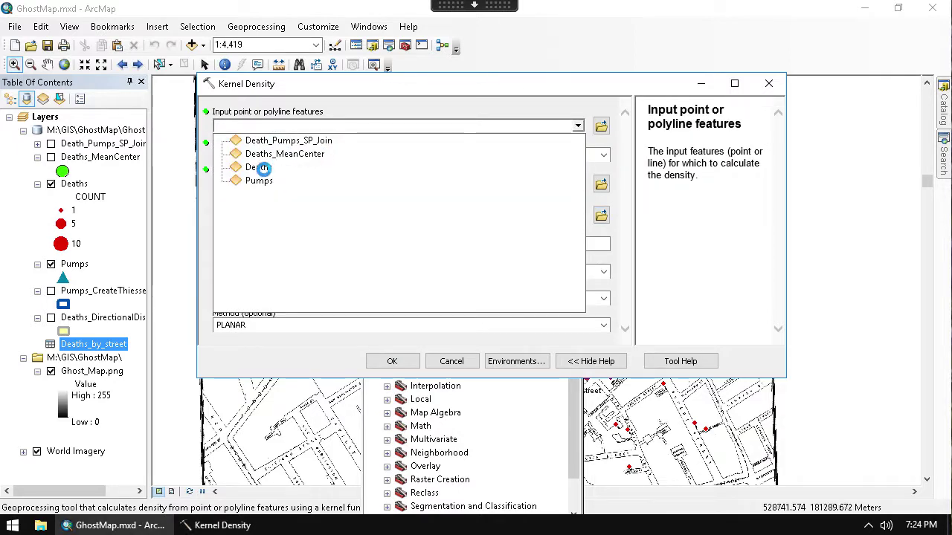
Use Deaths as input, weight by COUNT, and keep the default output raster KernelD_Deat2
{"action": "left_click", "coordinate": [260, 168]}
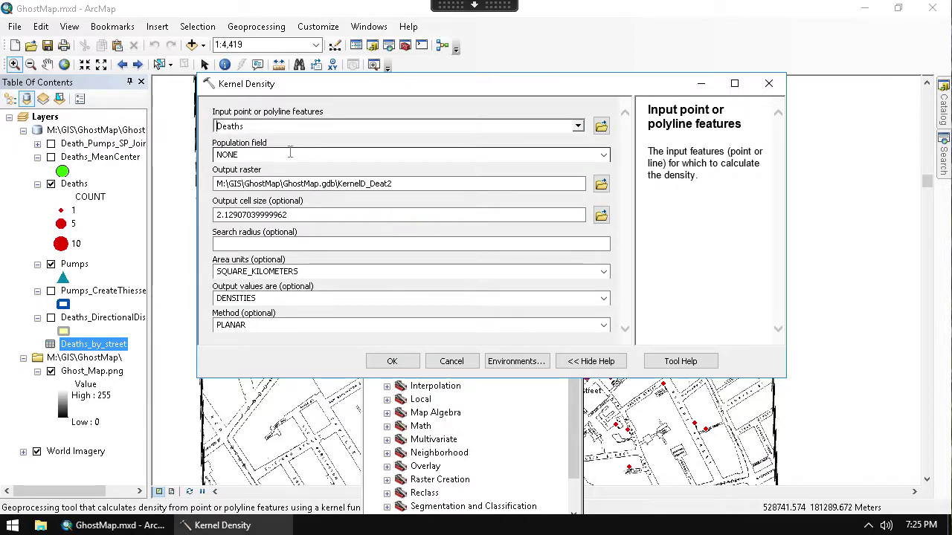
{"action": "left_click", "coordinate": [298, 154]}
{"action": "left_click", "coordinate": [603, 155]}
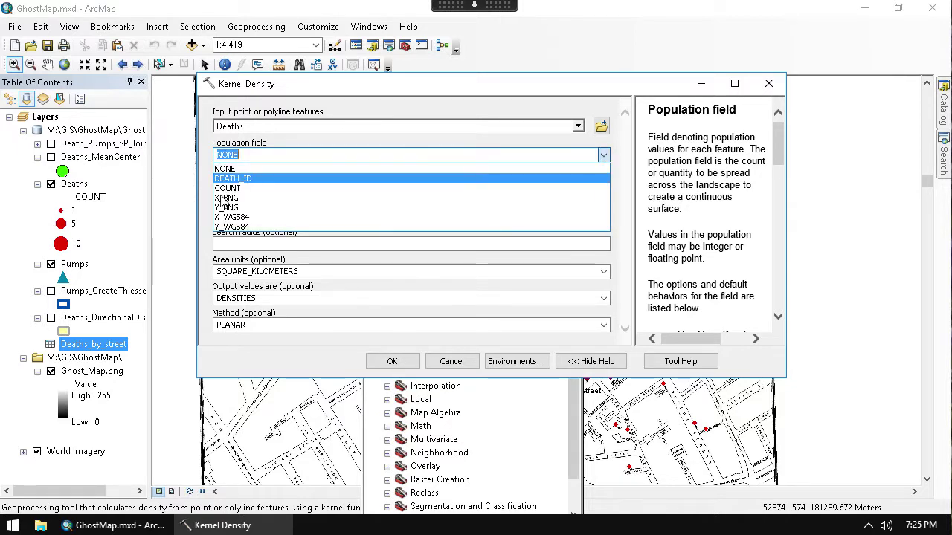
{"action": "left_click", "coordinate": [232, 192]}
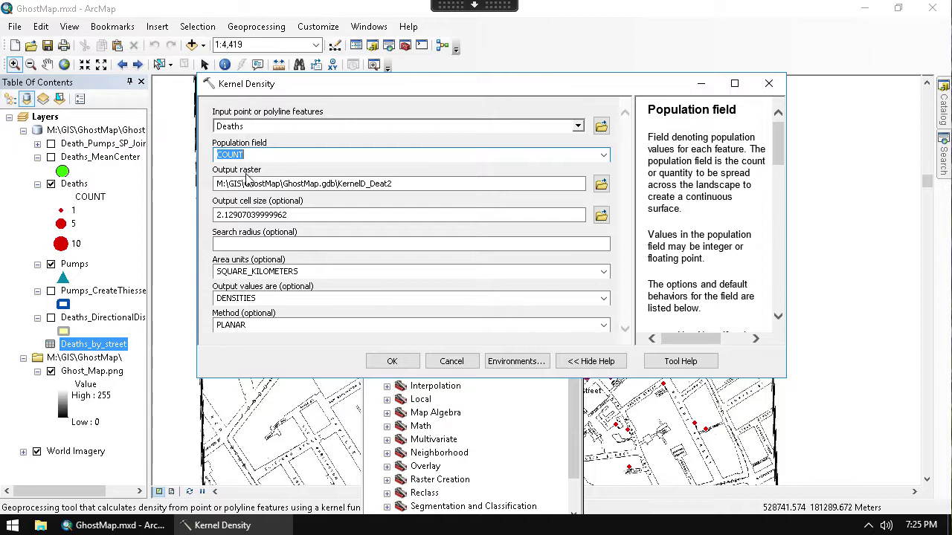
{"action": "left_click", "coordinate": [601, 183]}
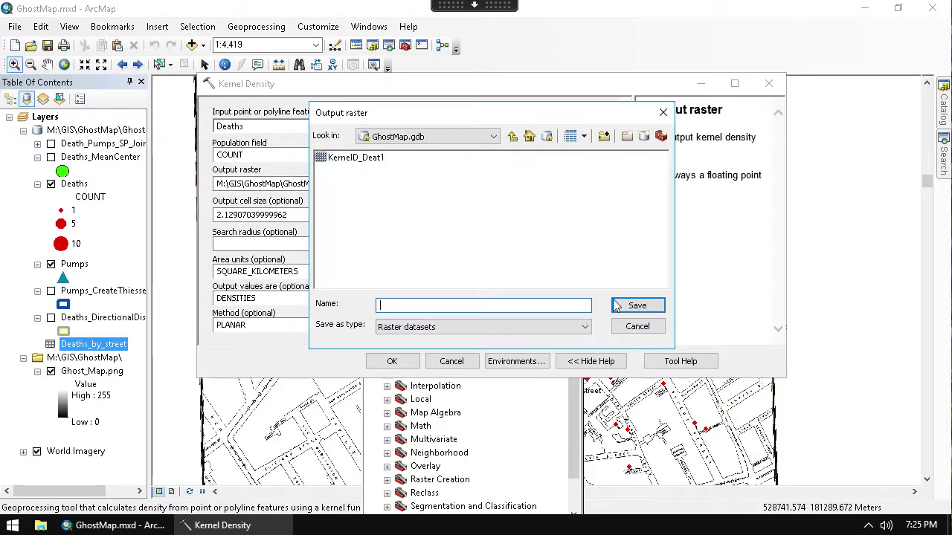
{"action": "left_click", "coordinate": [631, 328]}
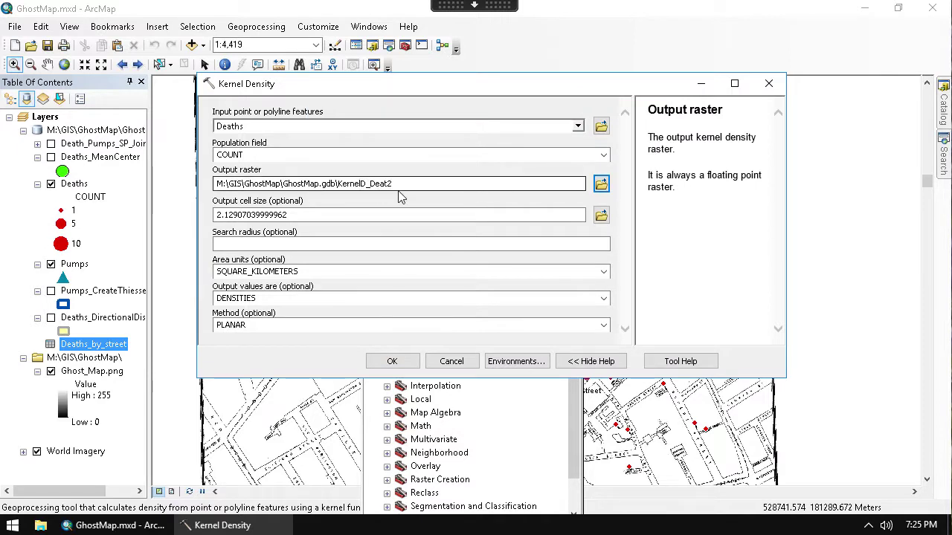
Set cell size 2, SQUARE_METERS area units and search radius 100, then run Kernel Density
{"action": "left_click", "coordinate": [316, 215]}
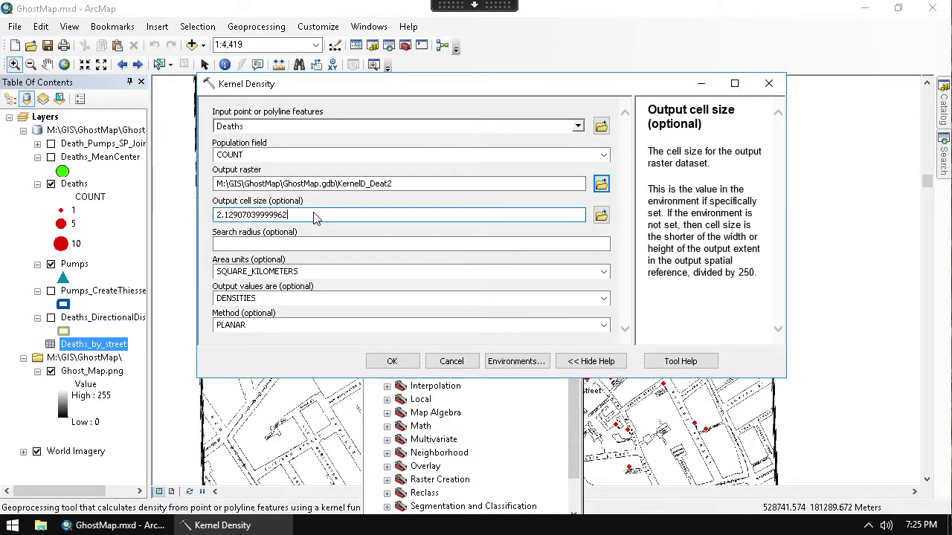
{"action": "left_click_drag", "start_coordinate": [287, 215], "coordinate": [199, 218]}
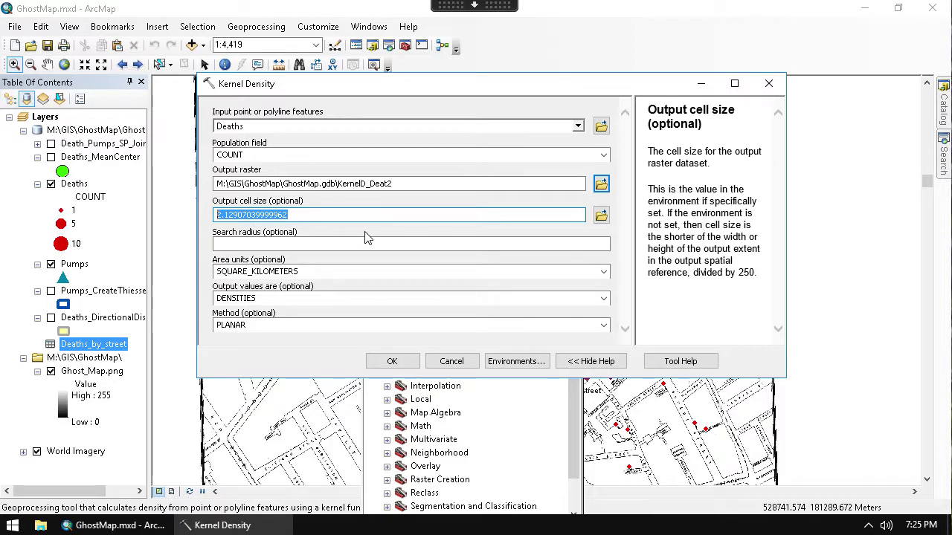
{"action": "type", "text": "2"}
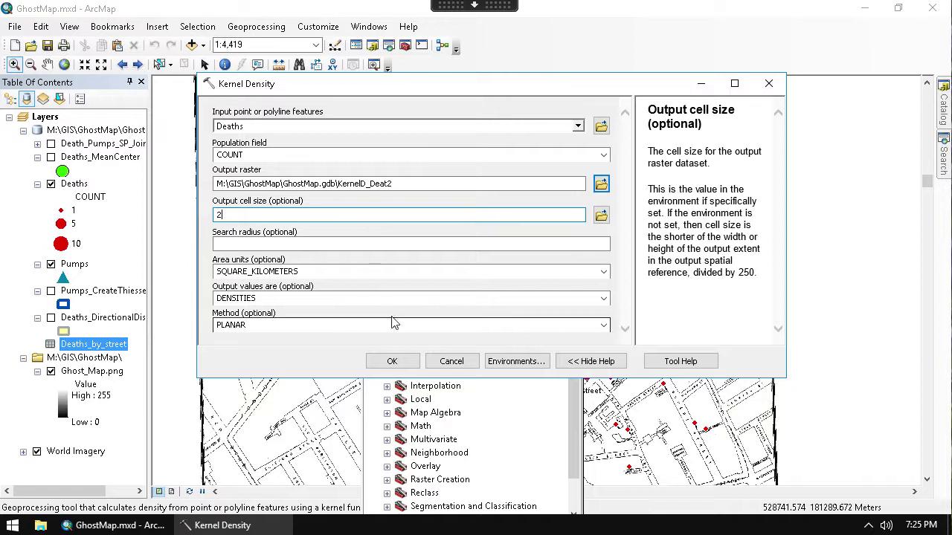
{"action": "left_click", "coordinate": [464, 275]}
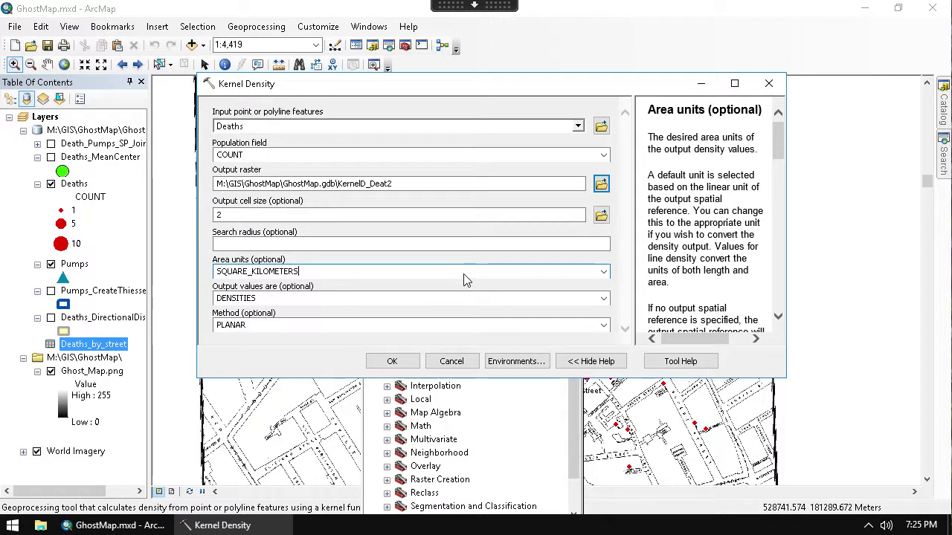
{"action": "left_click", "coordinate": [603, 271]}
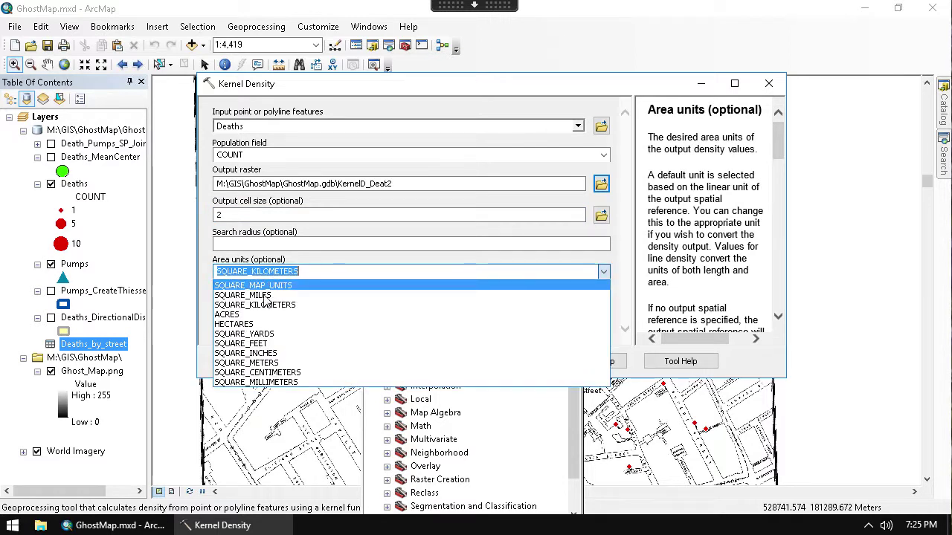
{"action": "left_click", "coordinate": [282, 363]}
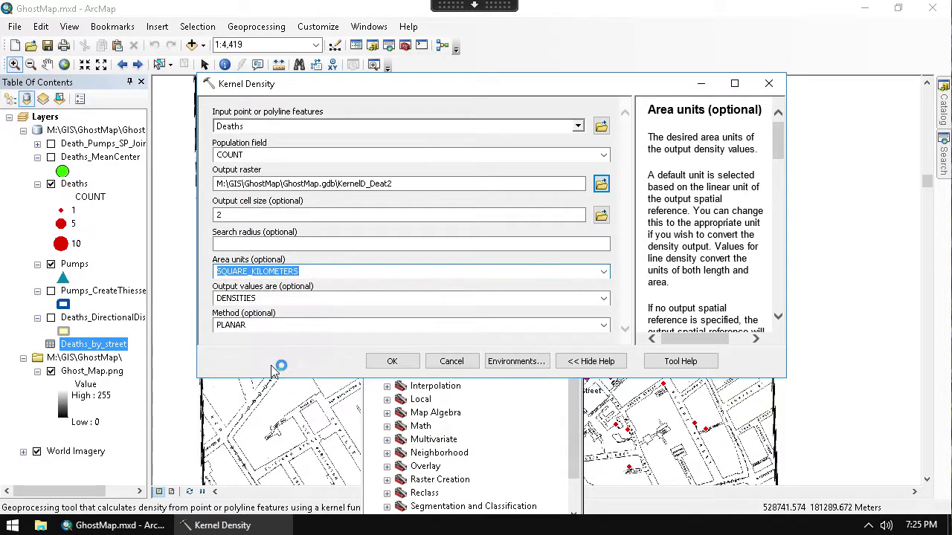
{"action": "left_click", "coordinate": [595, 247]}
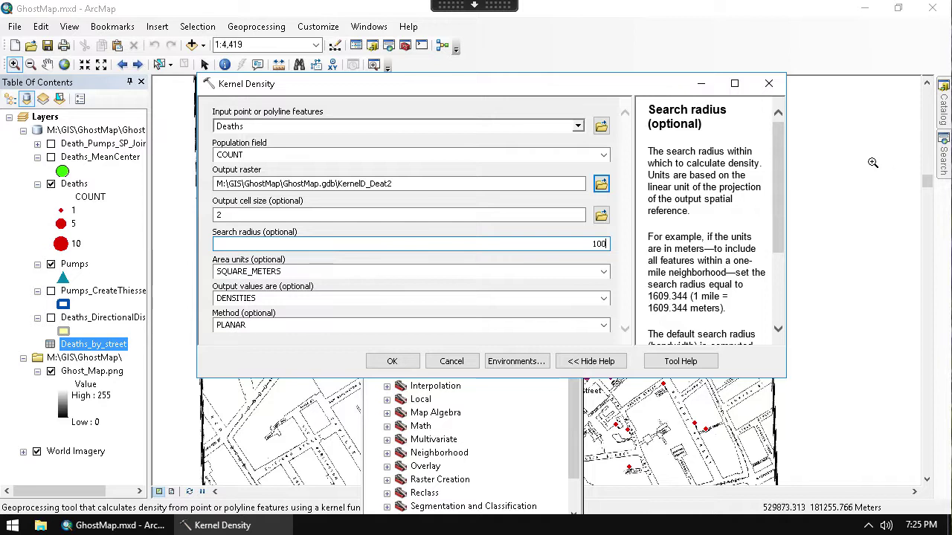
{"action": "left_click_drag", "start_coordinate": [778, 156], "coordinate": [777, 187]}
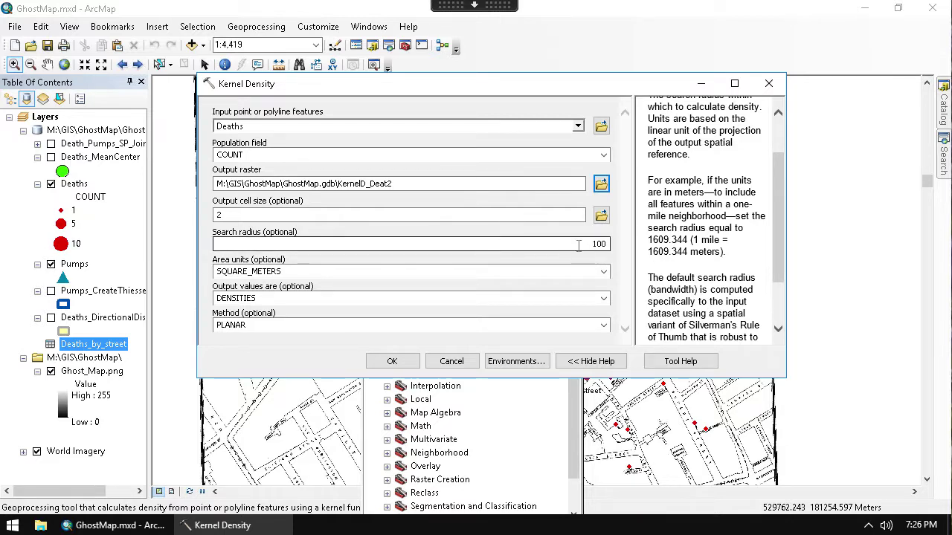
{"action": "left_click", "coordinate": [392, 361]}
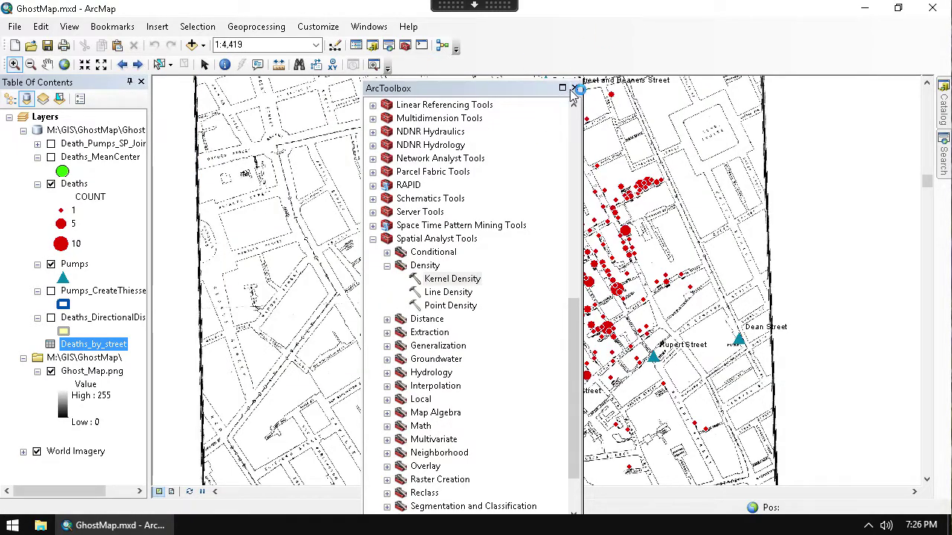
Auto-hide ArcToolbox, open the Results window to check the Kernel Density run, and pin it
{"action": "left_click_drag", "start_coordinate": [535, 87], "coordinate": [918, 296]}
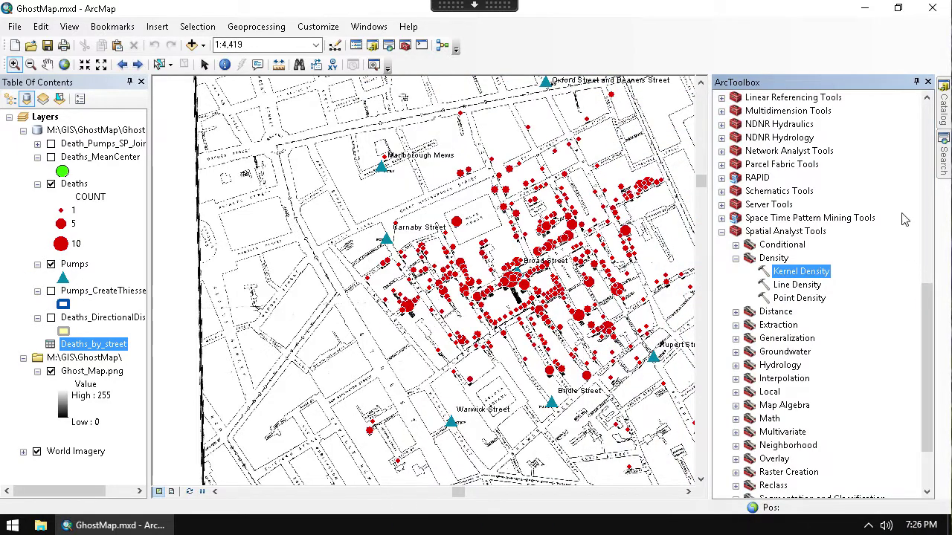
{"action": "left_click", "coordinate": [916, 81]}
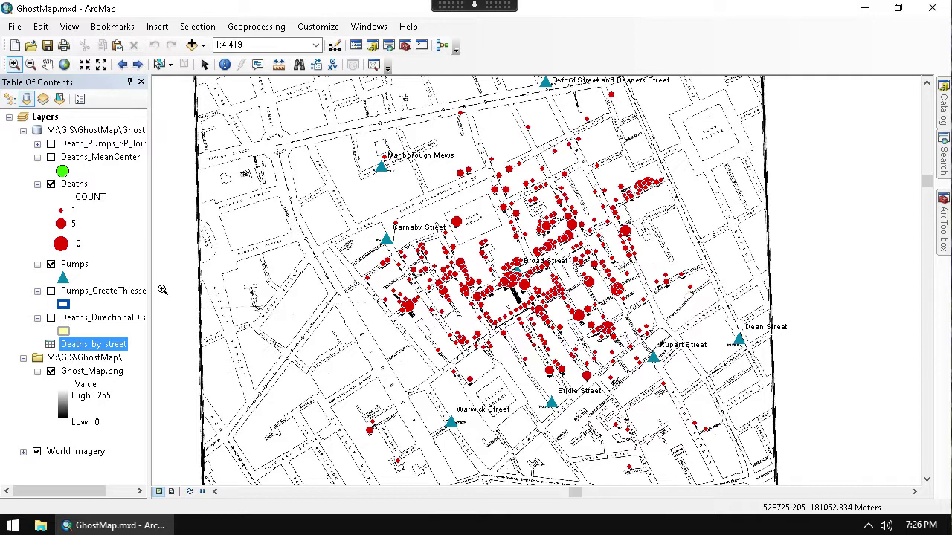
{"action": "left_click", "coordinate": [256, 27]}
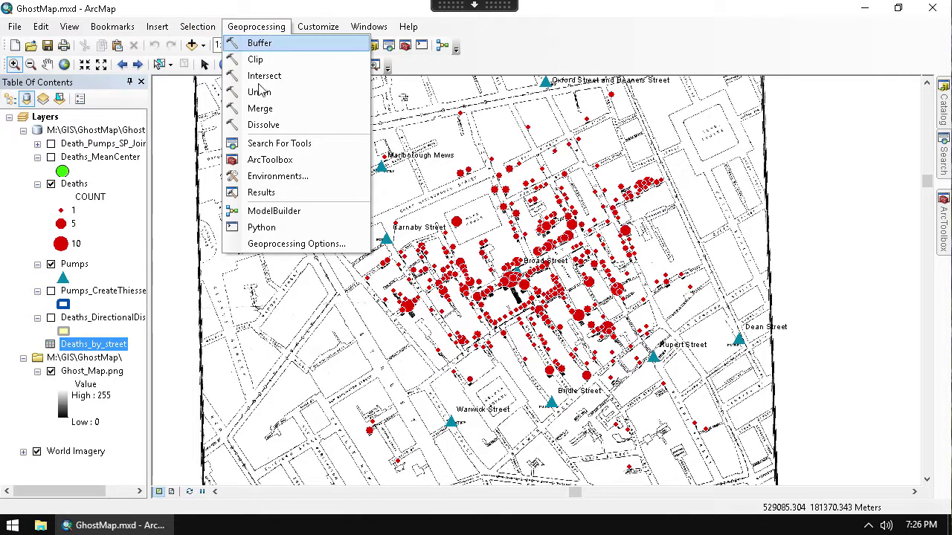
{"action": "left_click", "coordinate": [271, 191]}
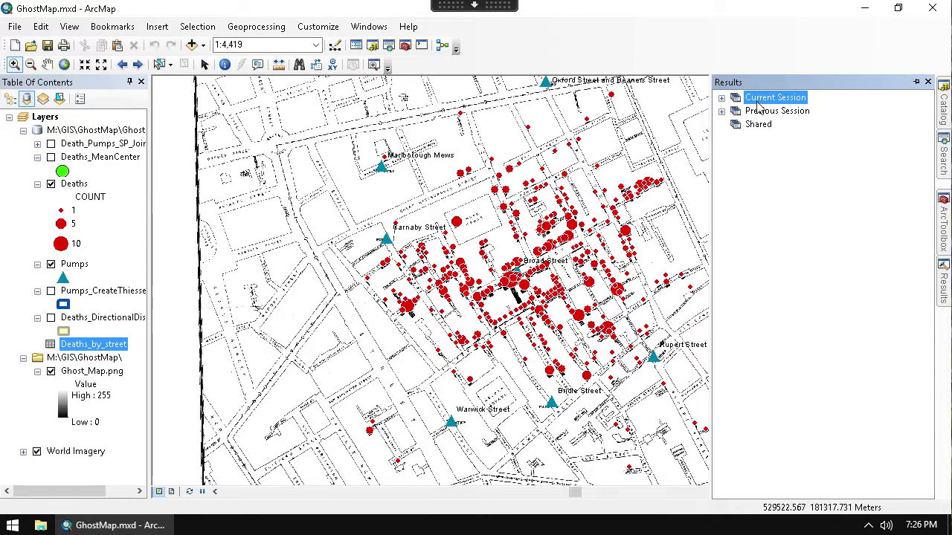
{"action": "left_click", "coordinate": [721, 98]}
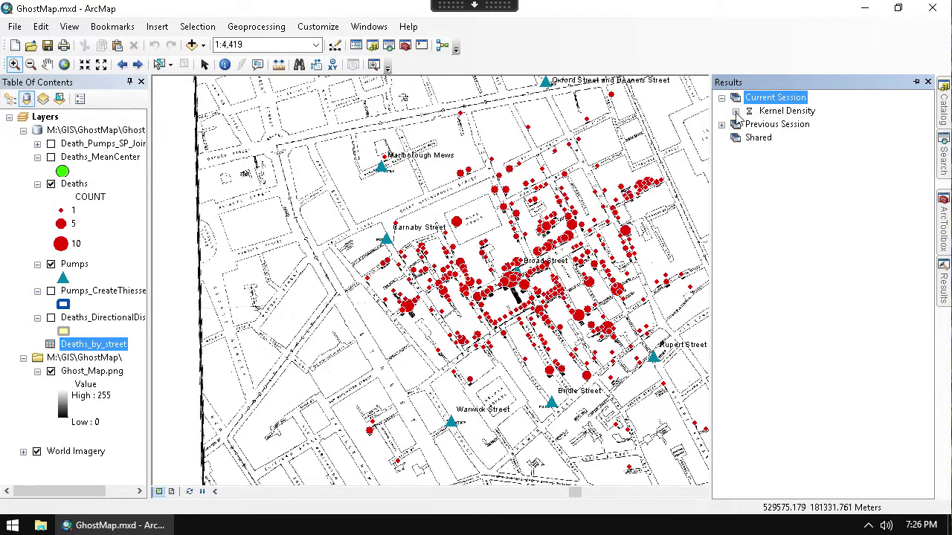
{"action": "left_click", "coordinate": [735, 110]}
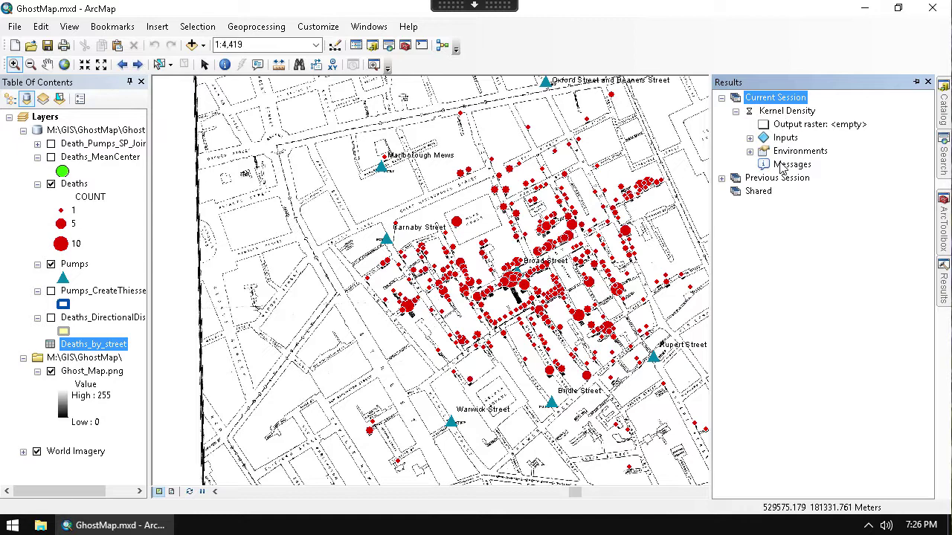
{"action": "left_click", "coordinate": [721, 97]}
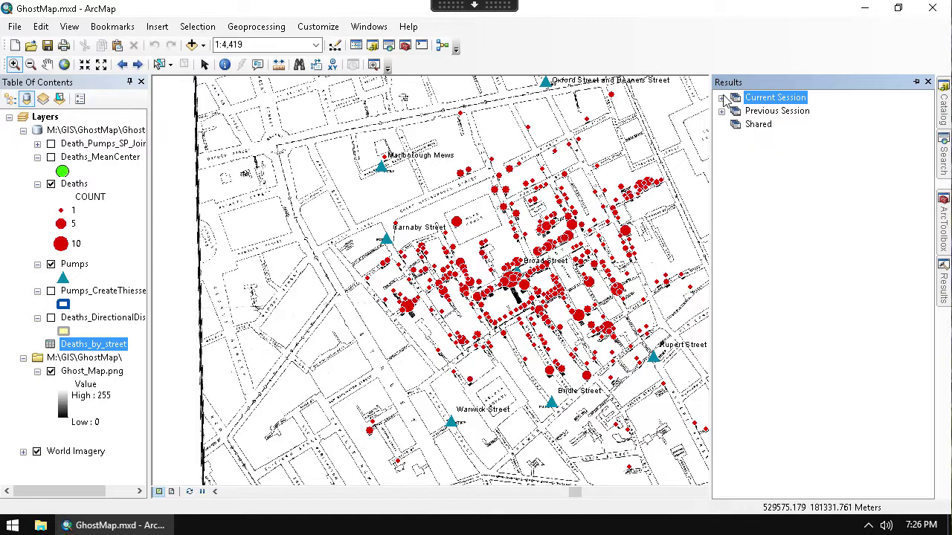
{"action": "left_click", "coordinate": [917, 82]}
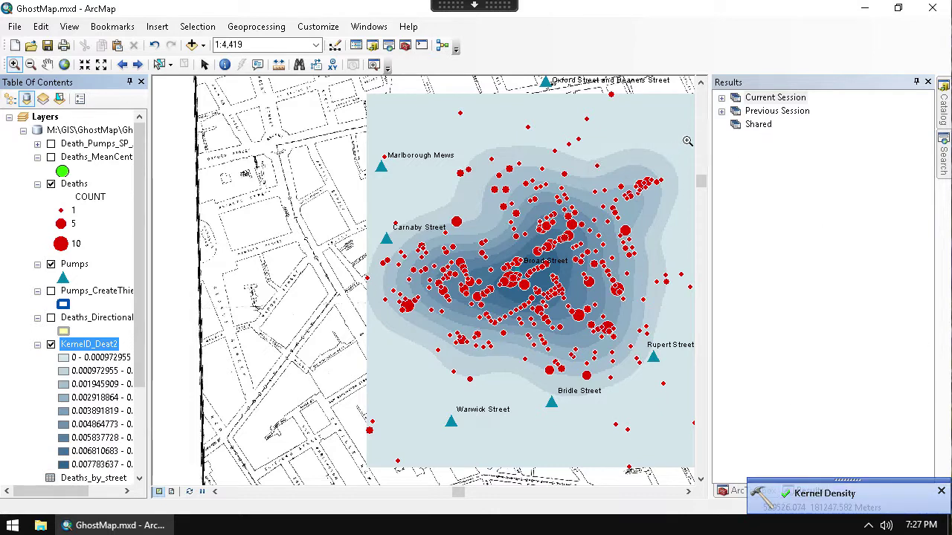
Hide the Results window, switch off Deaths, and zoom to the density surface around Broad Street
{"action": "left_click", "coordinate": [733, 98]}
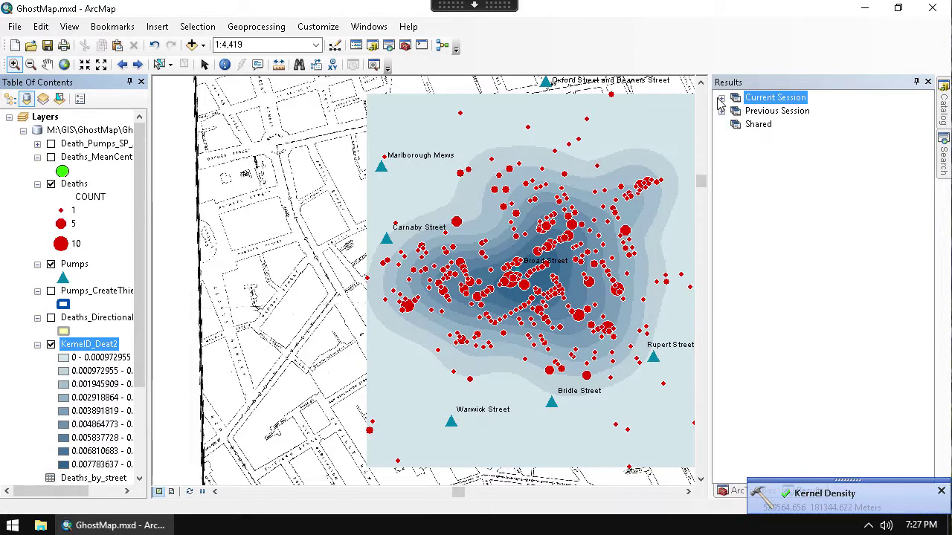
{"action": "left_click", "coordinate": [721, 97]}
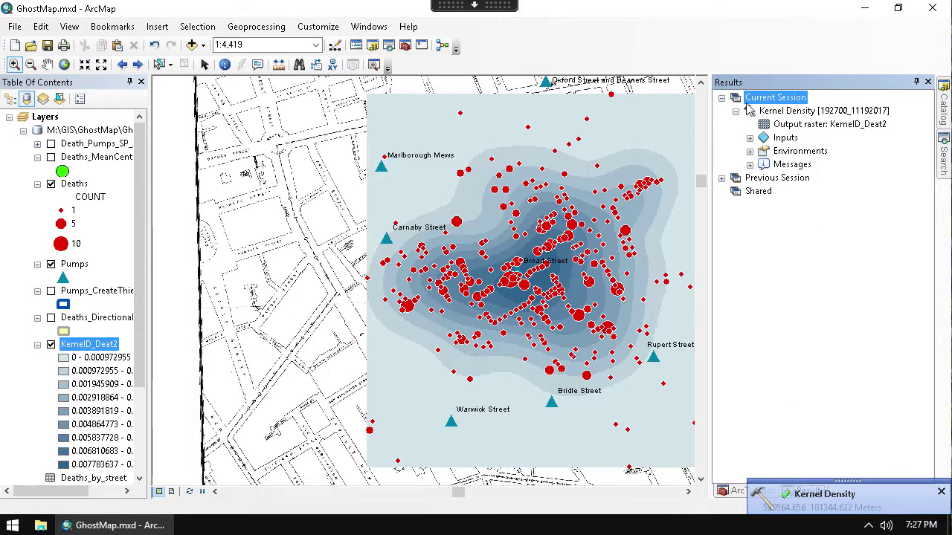
{"action": "left_click", "coordinate": [917, 82]}
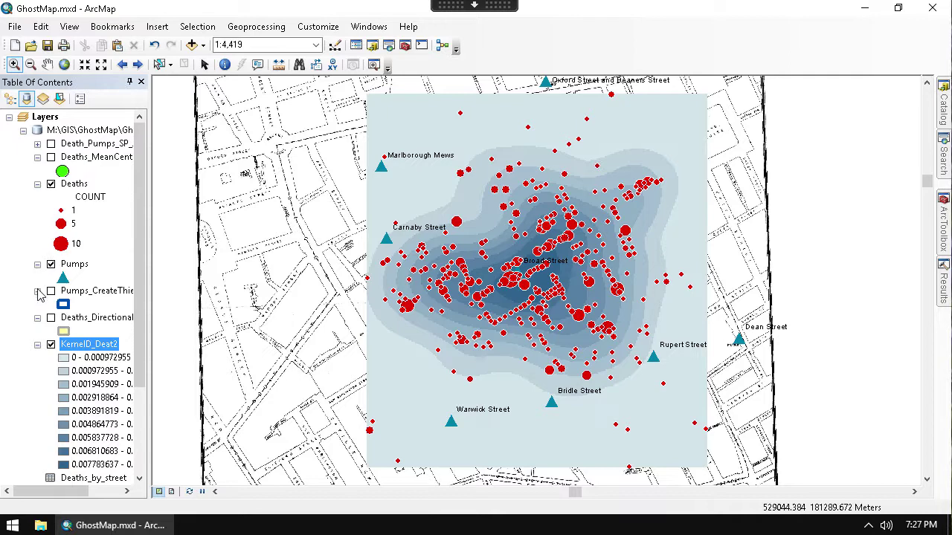
{"action": "left_click", "coordinate": [50, 183]}
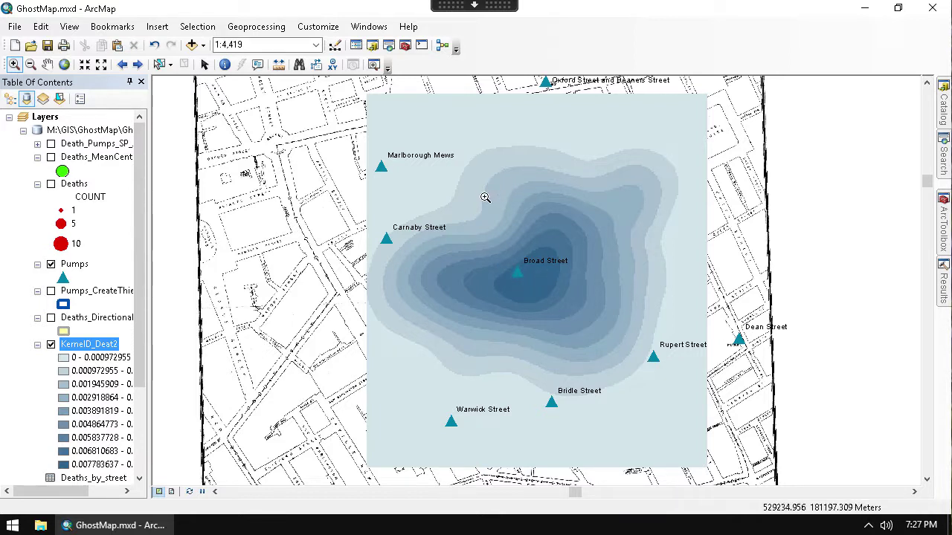
{"action": "left_click_drag", "start_coordinate": [423, 155], "coordinate": [685, 396]}
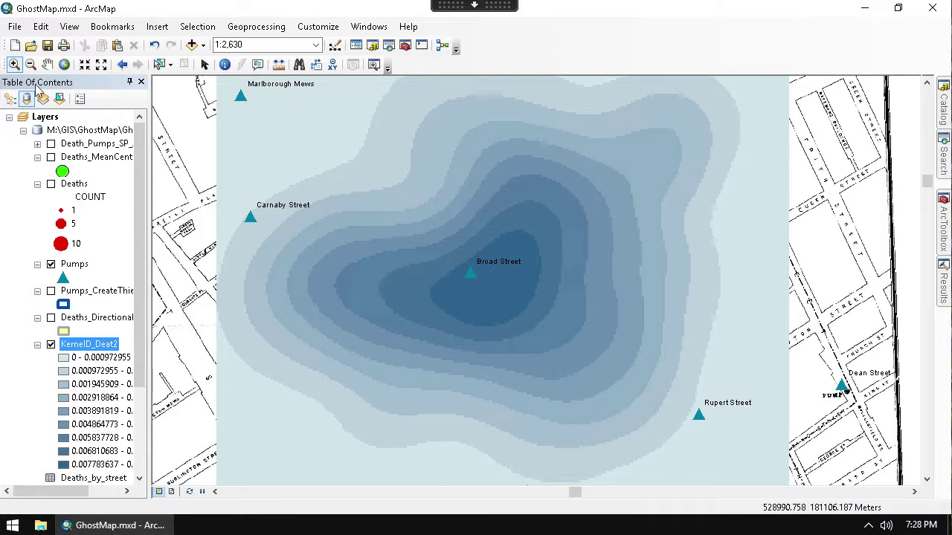
Apply 50% transparency to KernelD_Deat2 in its layer properties Display settings
{"action": "right_click", "coordinate": [96, 348]}
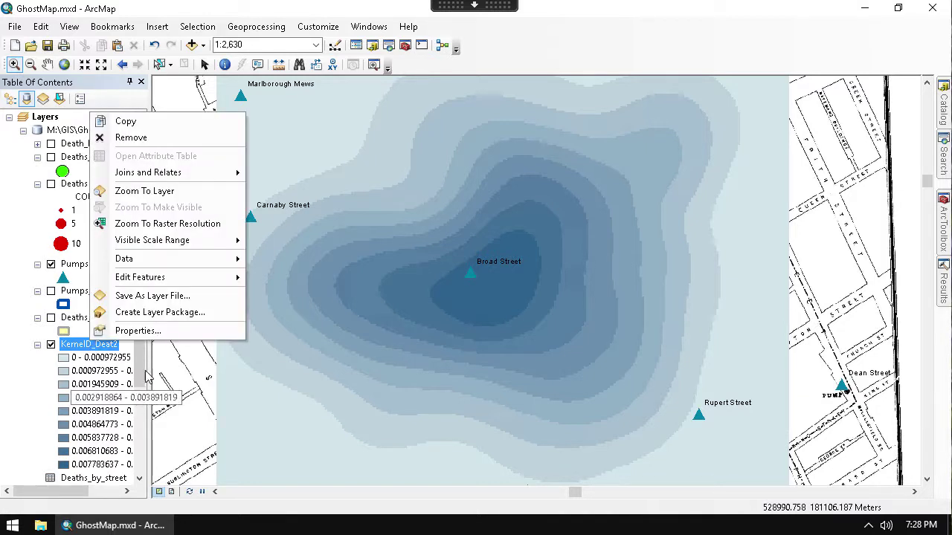
{"action": "left_click", "coordinate": [145, 331]}
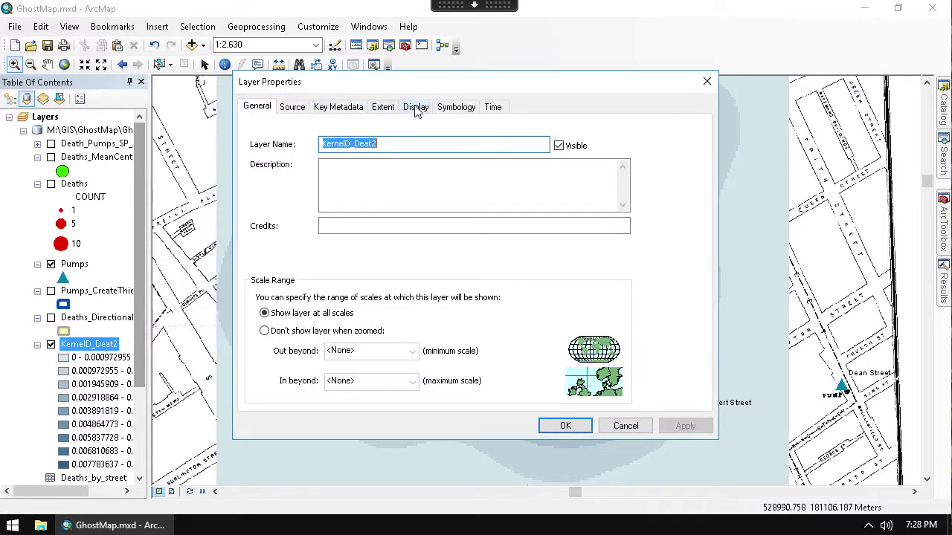
{"action": "left_click", "coordinate": [415, 107]}
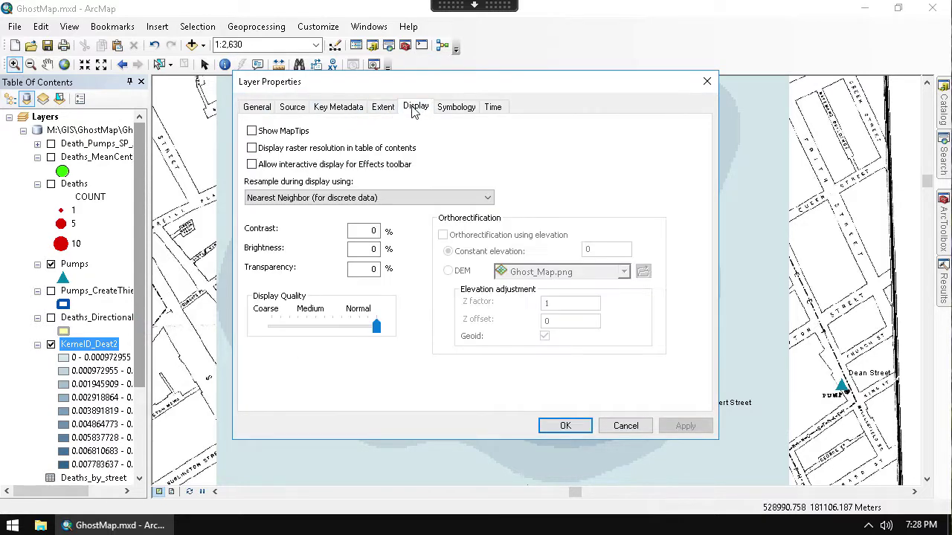
{"action": "left_click", "coordinate": [458, 108]}
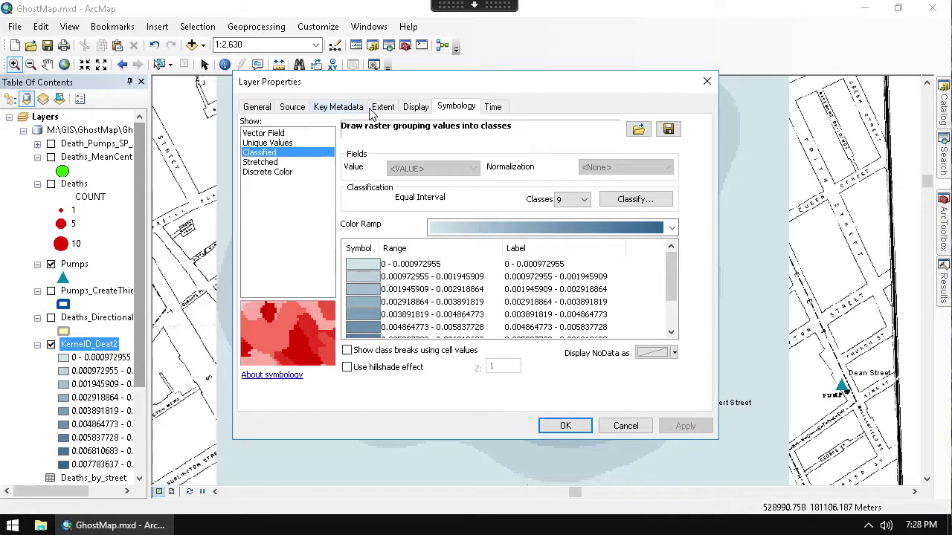
{"action": "left_click", "coordinate": [414, 108]}
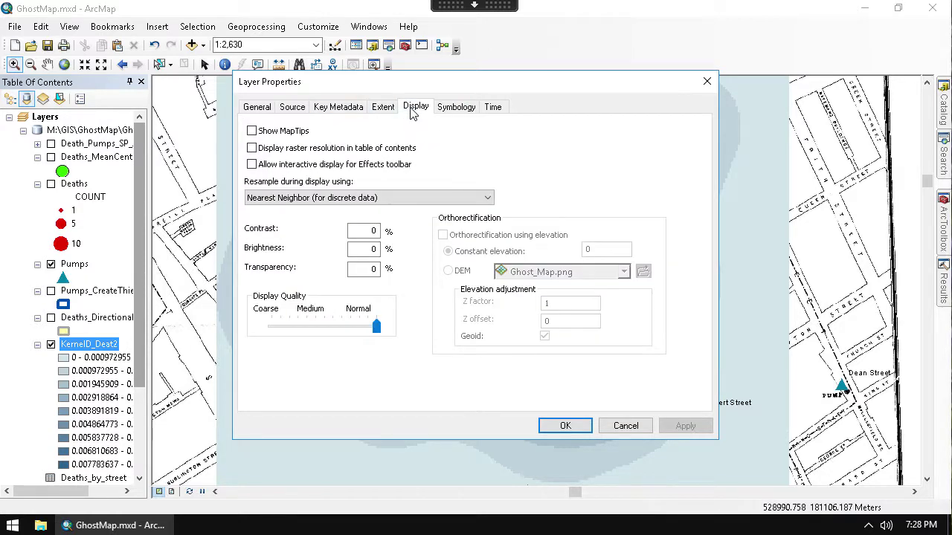
{"action": "double_click", "coordinate": [368, 267]}
{"action": "type", "text": "50"}
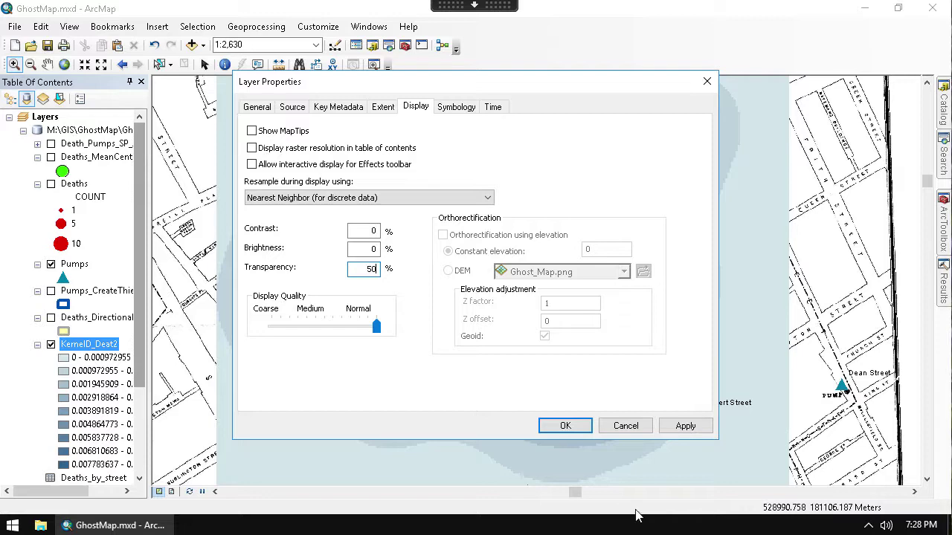
{"action": "left_click", "coordinate": [684, 425]}
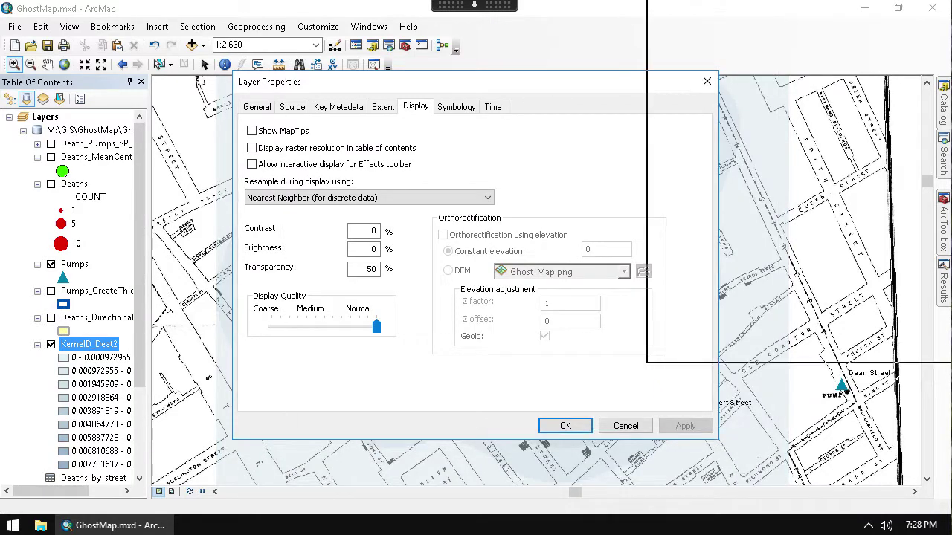
Change the KernelD_Deat2 transparency to 35% and confirm
{"action": "left_click_drag", "start_coordinate": [532, 88], "coordinate": [951, 18]}
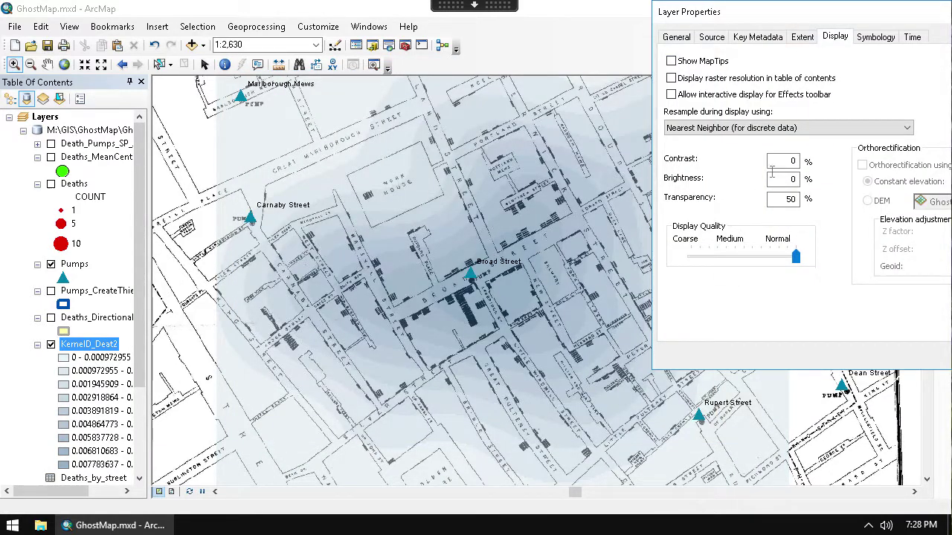
{"action": "left_click_drag", "start_coordinate": [782, 197], "coordinate": [810, 208]}
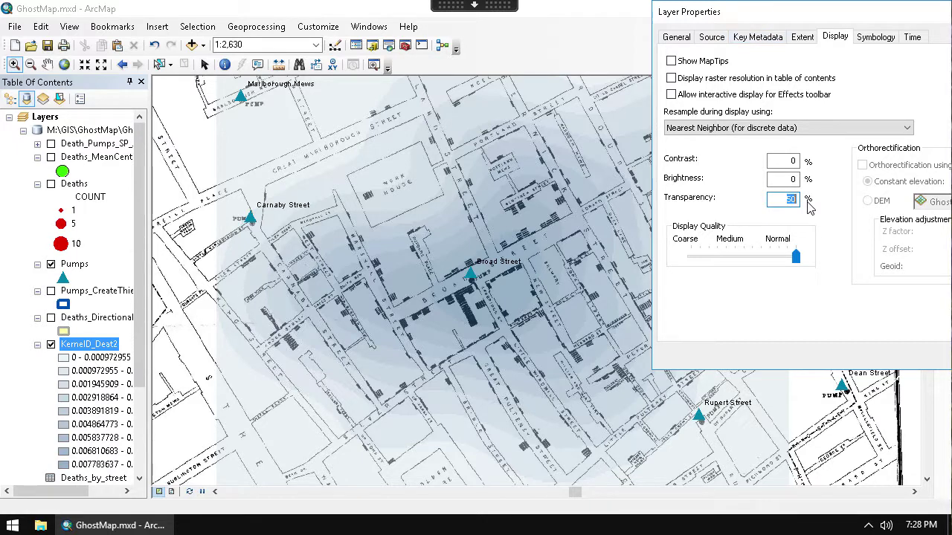
{"action": "type", "text": "35"}
{"action": "left_click_drag", "start_coordinate": [856, 15], "coordinate": [416, 50]}
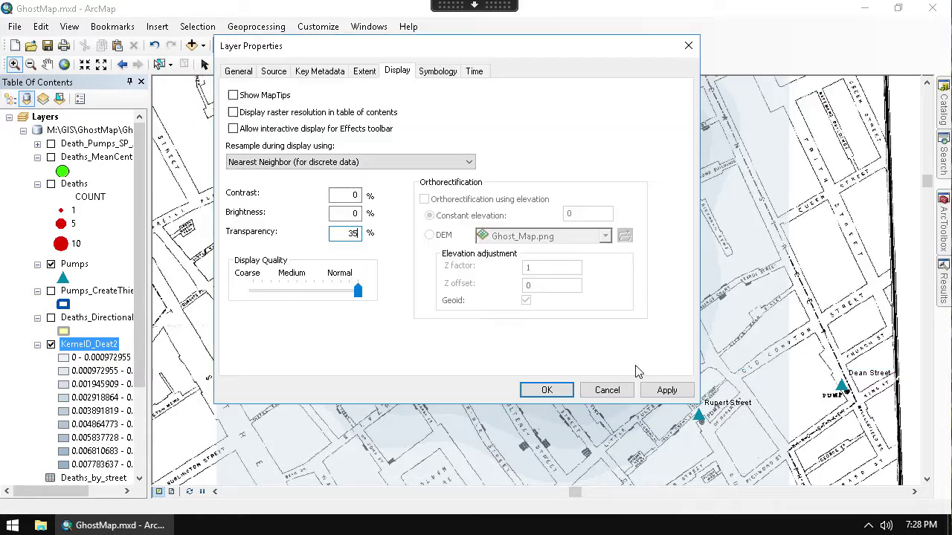
{"action": "left_click", "coordinate": [547, 390]}
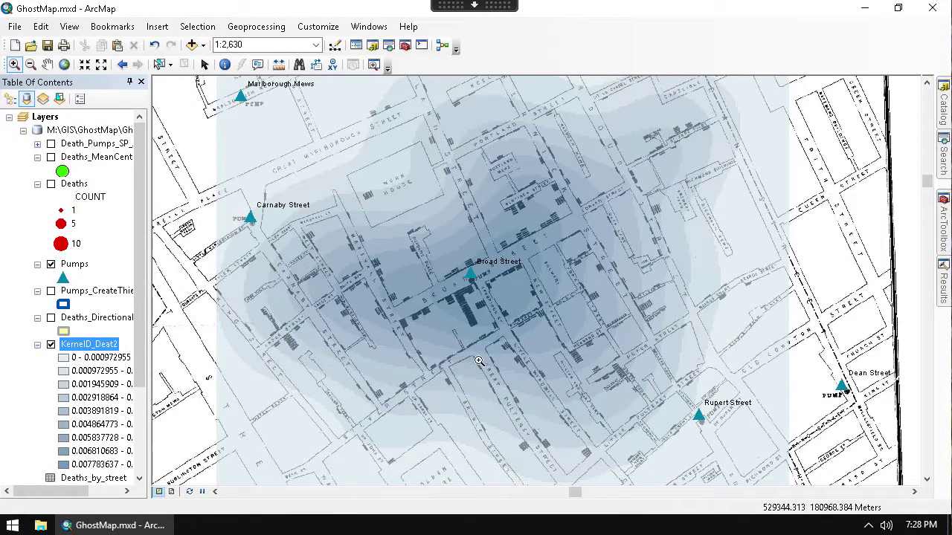